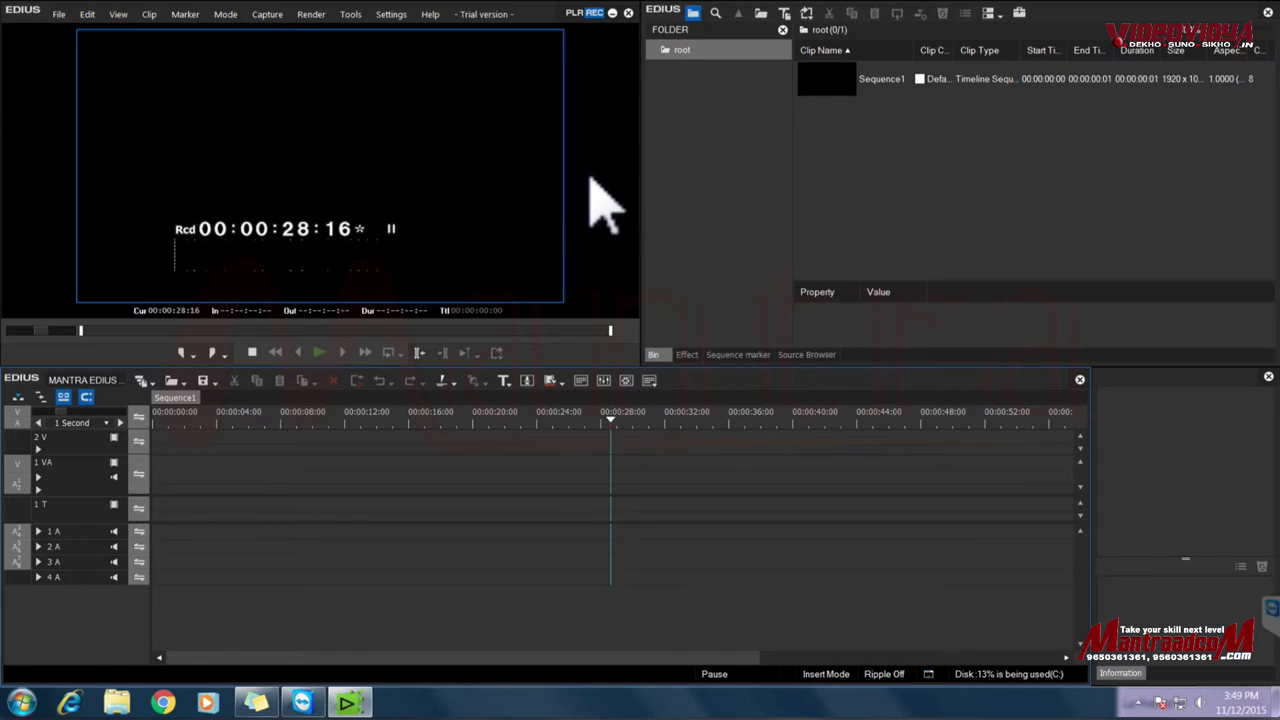
{"action": "left_click", "coordinate": [920, 234]}
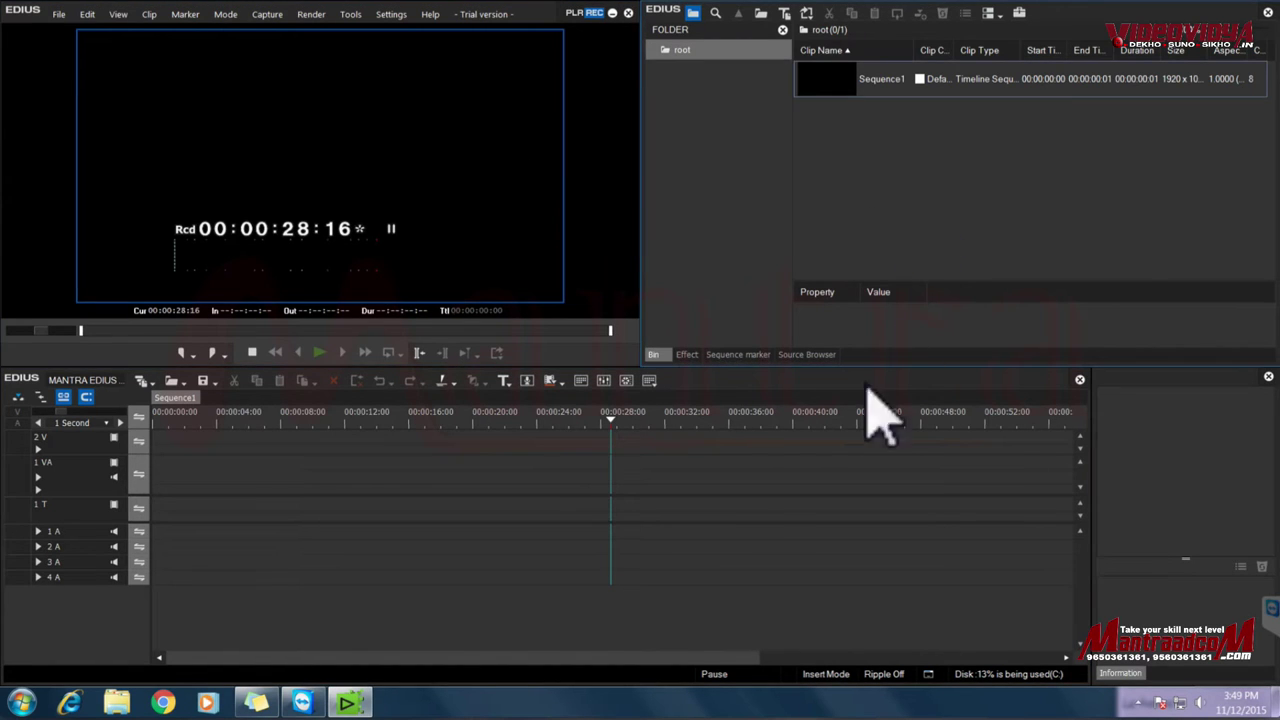
{"action": "left_click", "coordinate": [765, 530]}
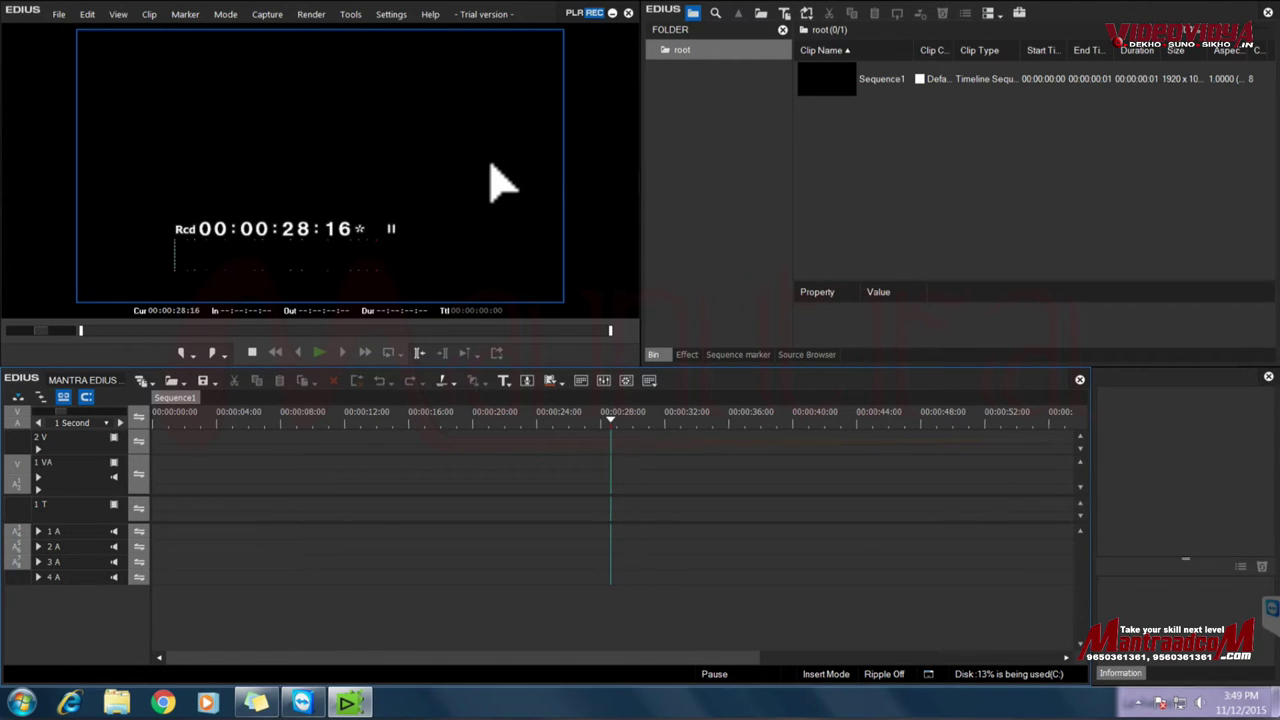
Step: Switch the preview window to Dual Mode to look at the player and recorder monitors, and return it to Single Mode
{"action": "left_click", "coordinate": [118, 14]}
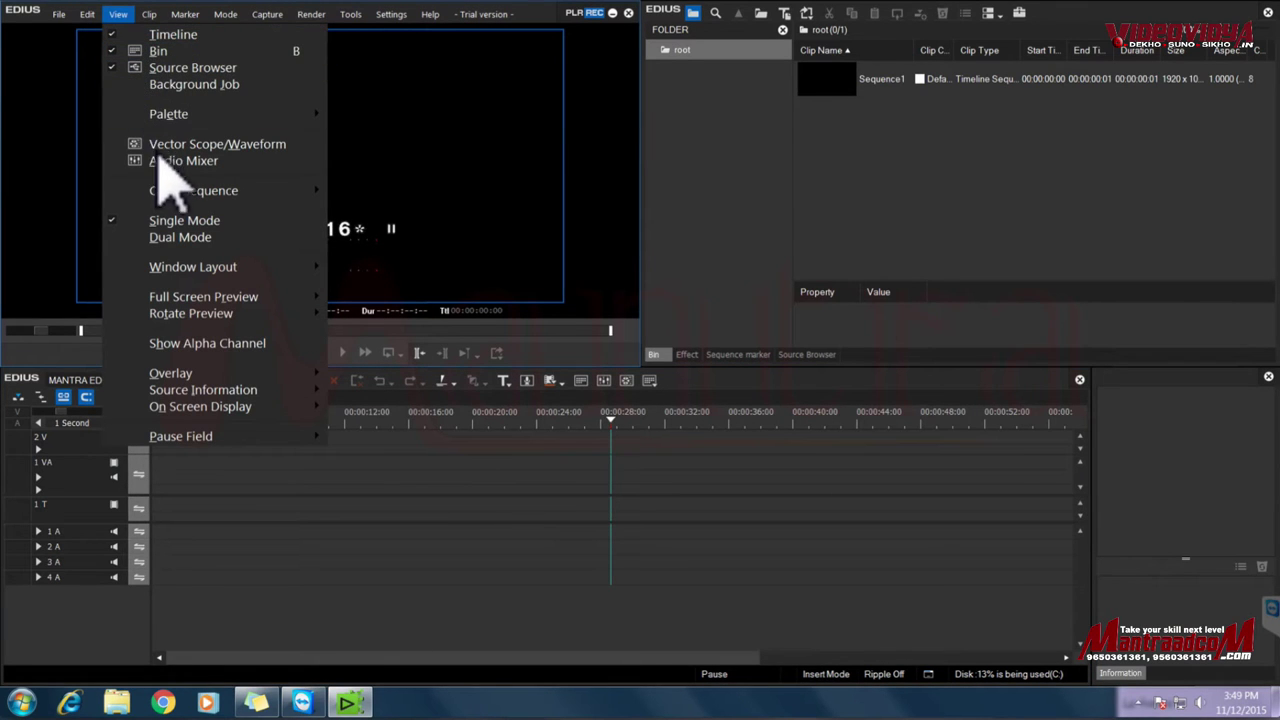
{"action": "left_click", "coordinate": [222, 241]}
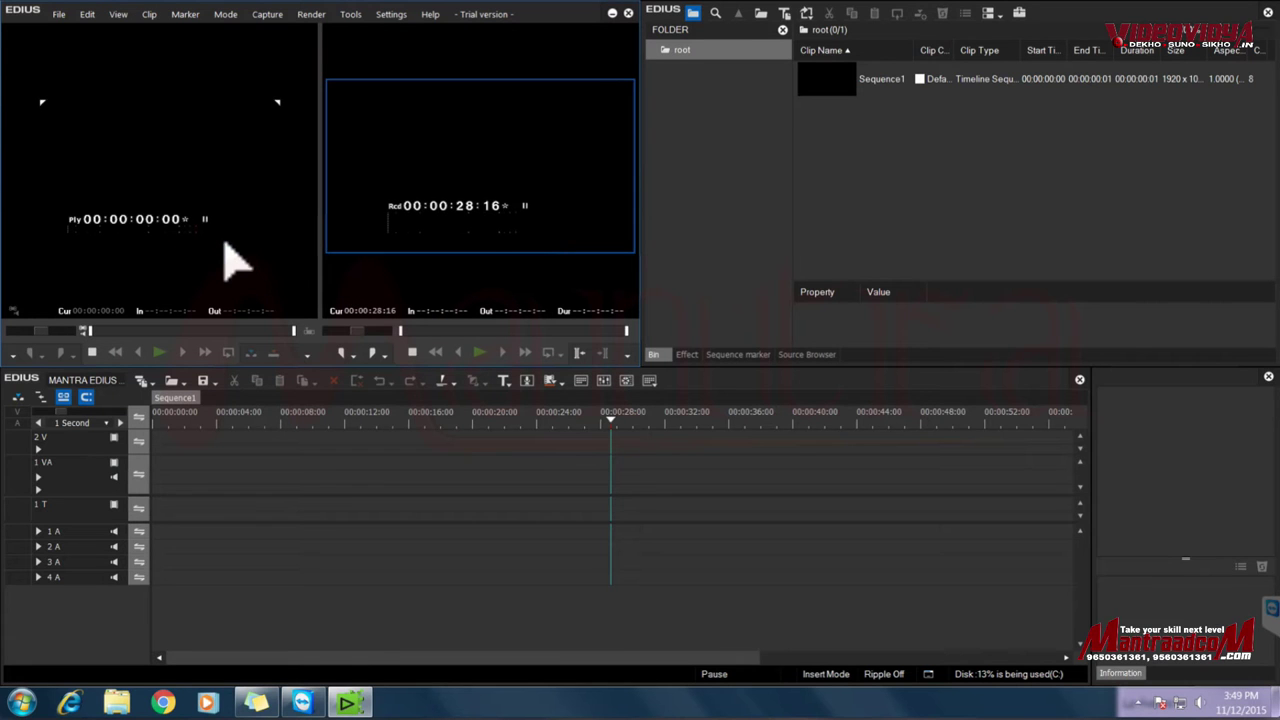
{"action": "left_click", "coordinate": [226, 177]}
{"action": "left_click", "coordinate": [491, 172]}
{"action": "left_click", "coordinate": [235, 148]}
{"action": "left_click", "coordinate": [433, 160]}
{"action": "left_click", "coordinate": [118, 14]}
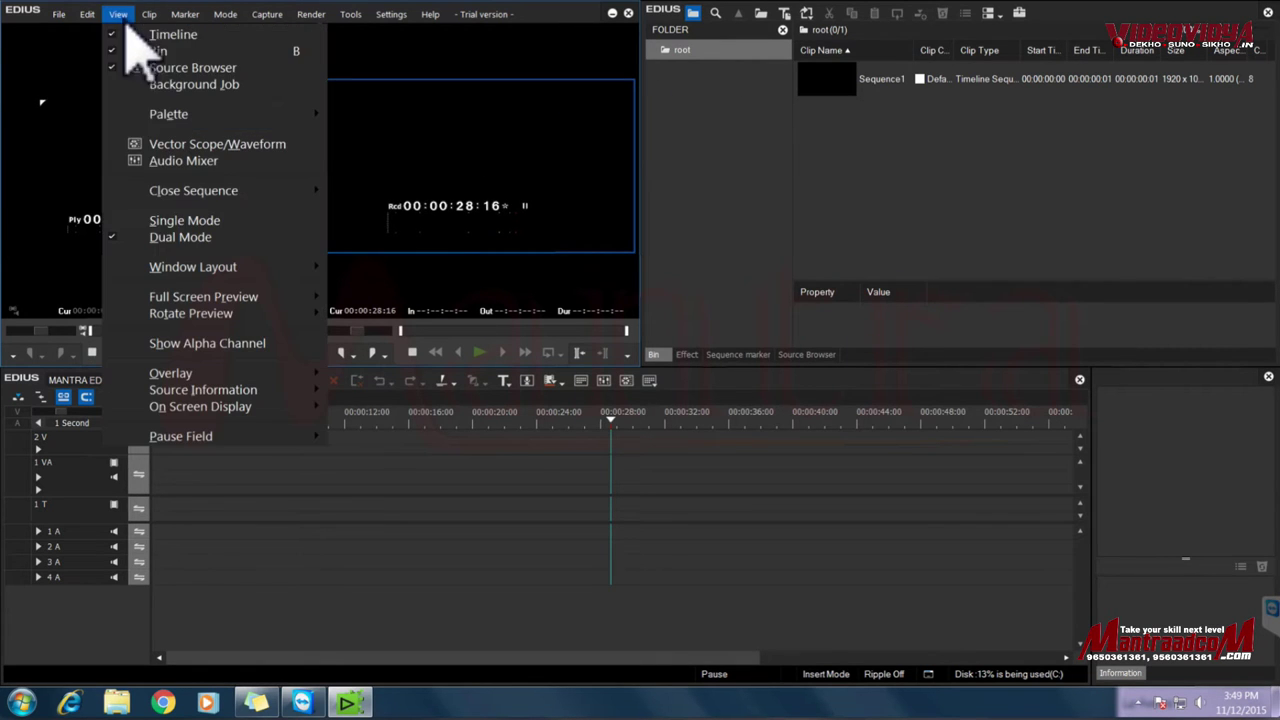
{"action": "left_click", "coordinate": [182, 221]}
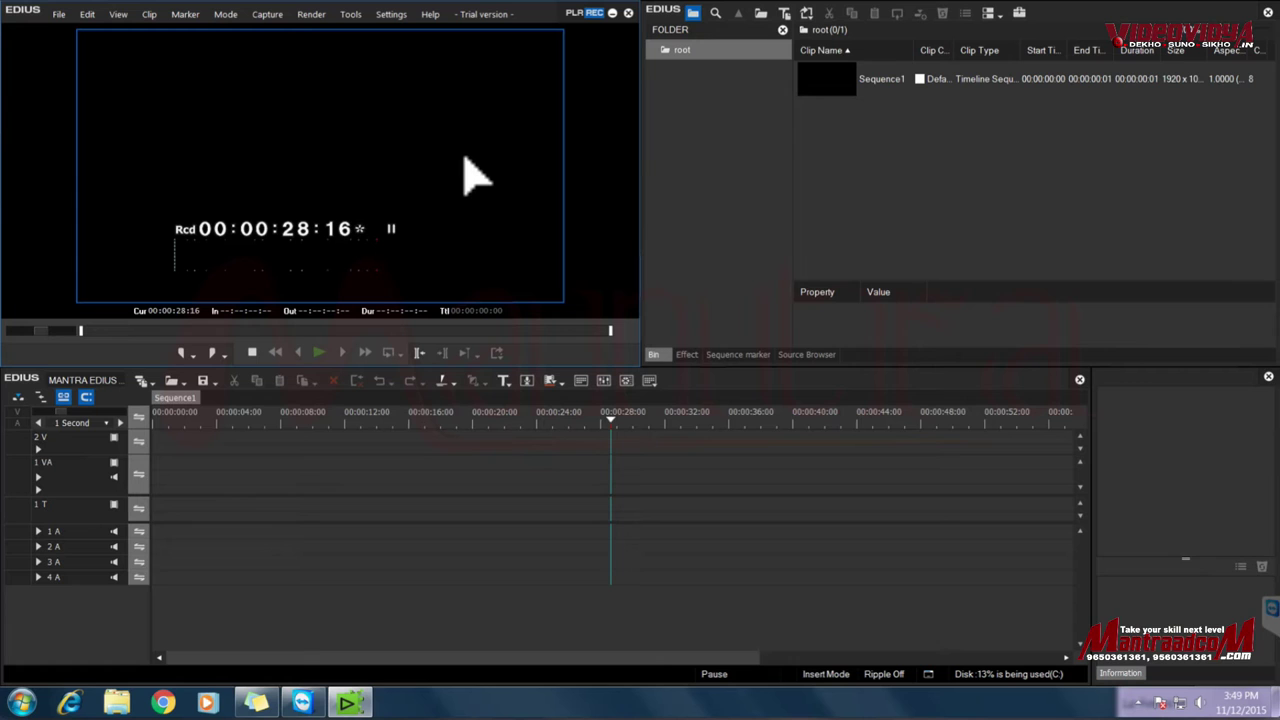
Step: Look through the Bin, Effect, Sequence marker and Source Browser palettes of the bin window
{"action": "left_click", "coordinate": [991, 172]}
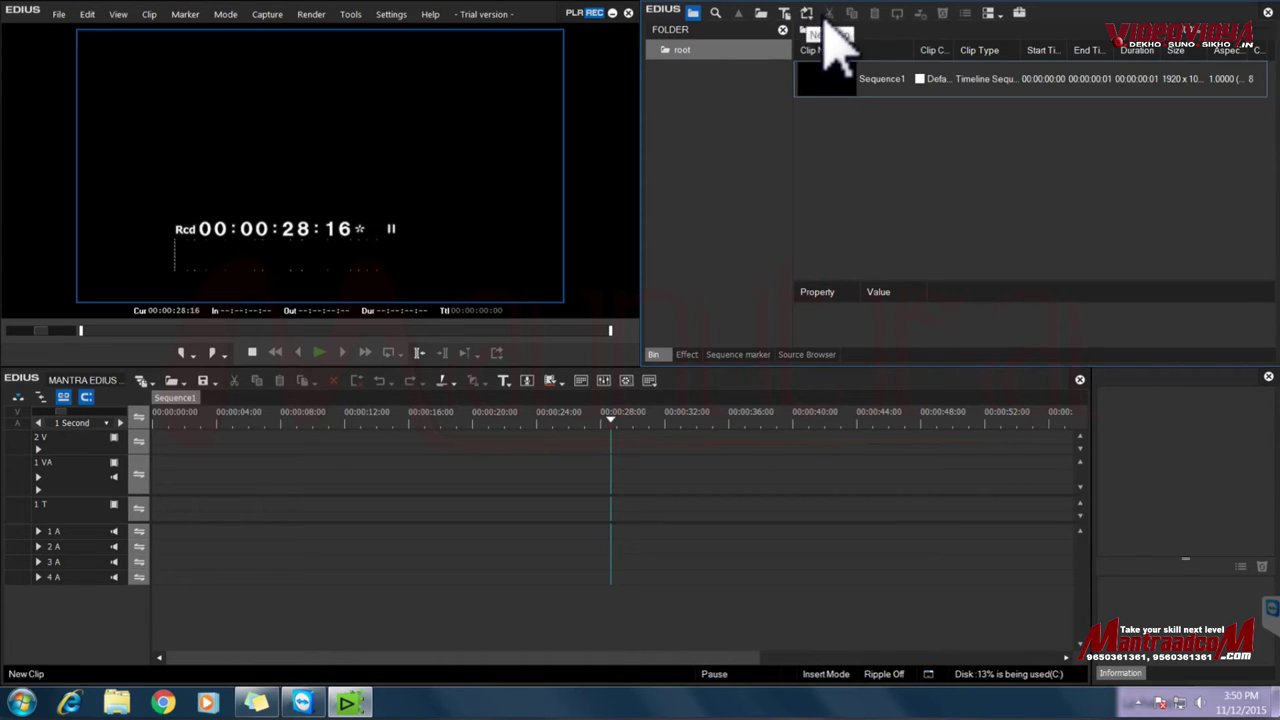
{"action": "left_click", "coordinate": [692, 356]}
{"action": "left_click", "coordinate": [740, 356]}
{"action": "left_click", "coordinate": [800, 356]}
{"action": "left_click", "coordinate": [655, 356]}
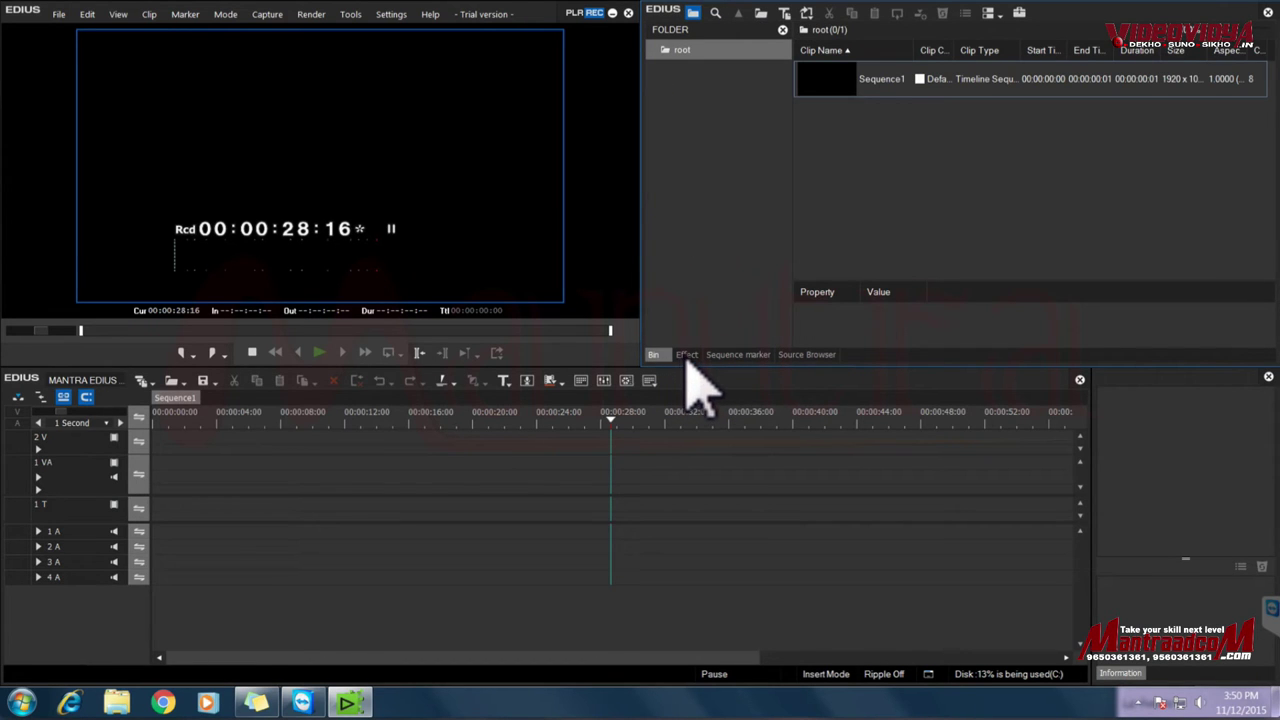
{"action": "left_click", "coordinate": [687, 356]}
{"action": "left_click", "coordinate": [752, 358]}
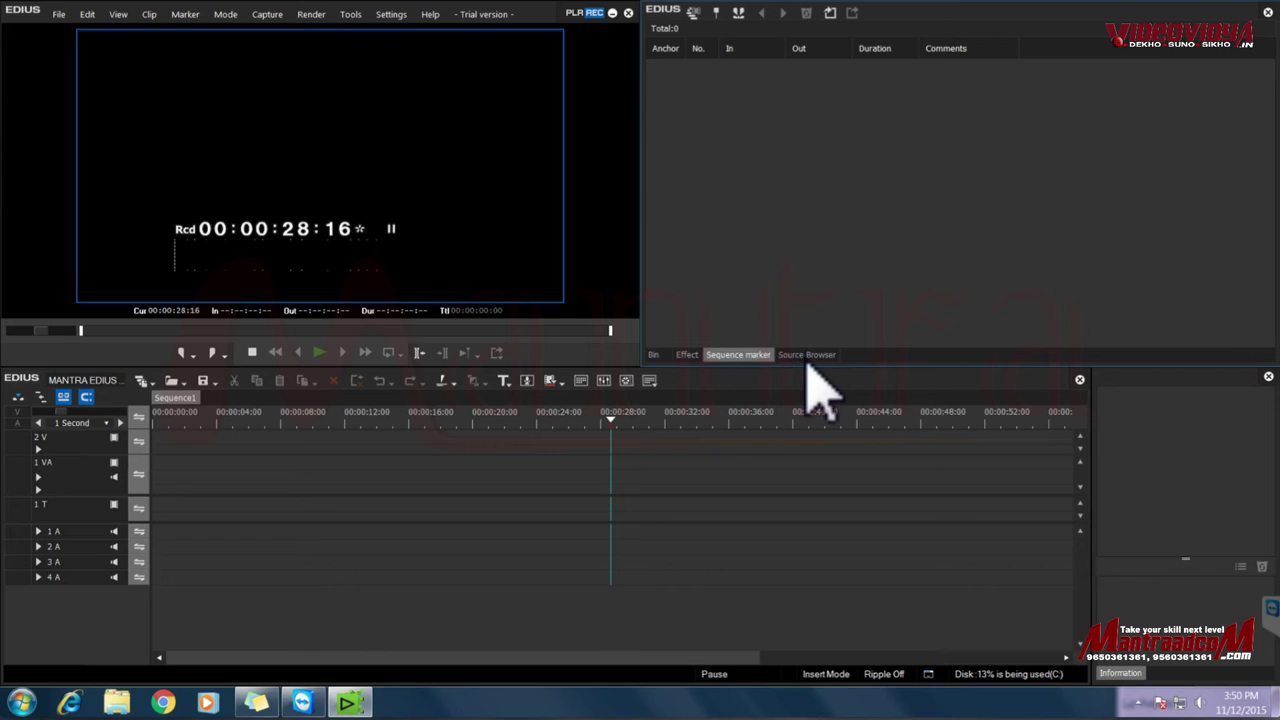
{"action": "left_click", "coordinate": [810, 357]}
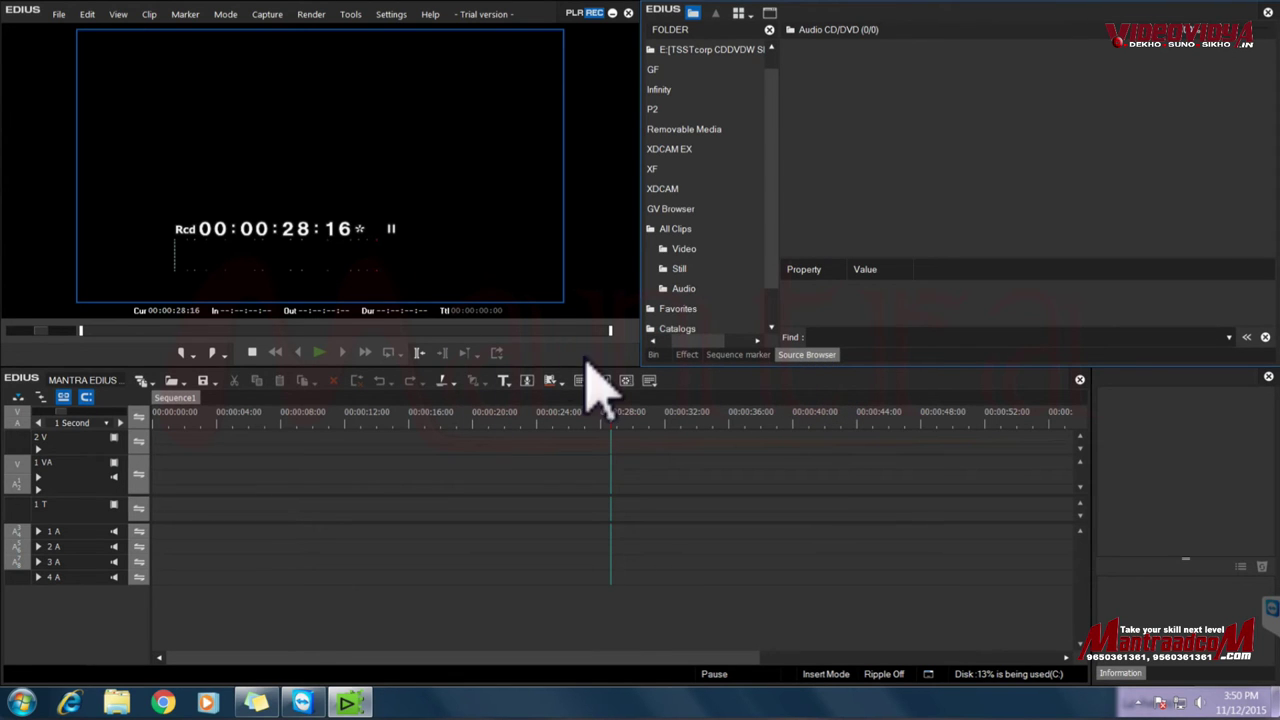
Step: Place the timeline cursor at 00:00:26:10
{"action": "left_click", "coordinate": [574, 433]}
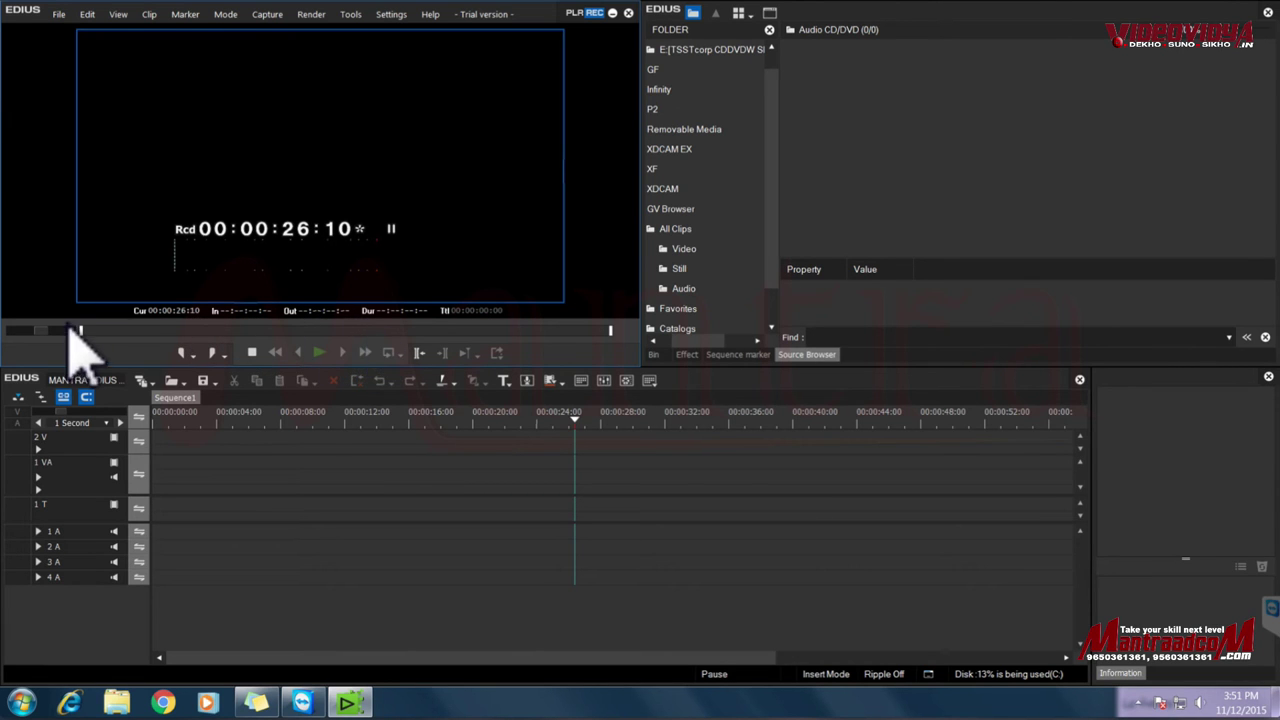
Step: Resize the preview, Source Browser and timeline windows, shifting their shared borders and making the timeline narrower and taller
{"action": "left_click_drag", "start_coordinate": [729, 366], "coordinate": [876, 5]}
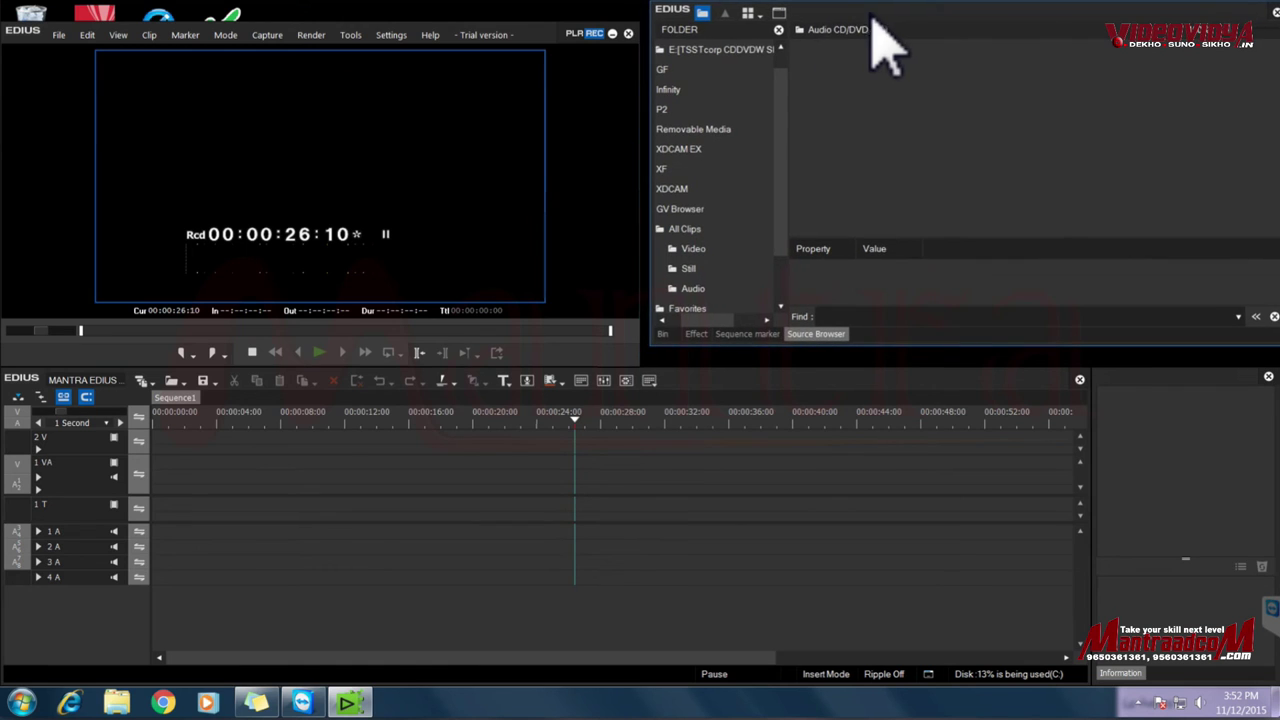
{"action": "left_click_drag", "start_coordinate": [506, 30], "coordinate": [523, 5]}
{"action": "left_click_drag", "start_coordinate": [697, 366], "coordinate": [600, 354]}
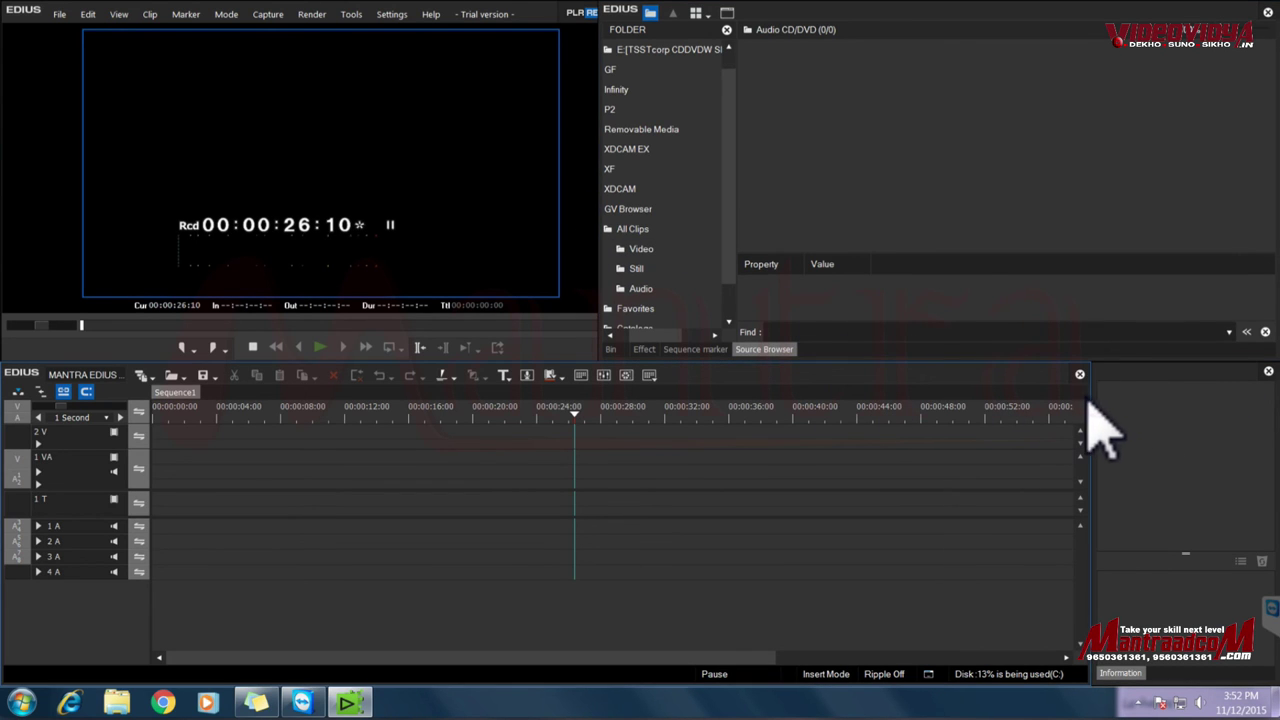
{"action": "left_click_drag", "start_coordinate": [1082, 400], "coordinate": [923, 400]}
{"action": "left_click_drag", "start_coordinate": [994, 362], "coordinate": [470, 22]}
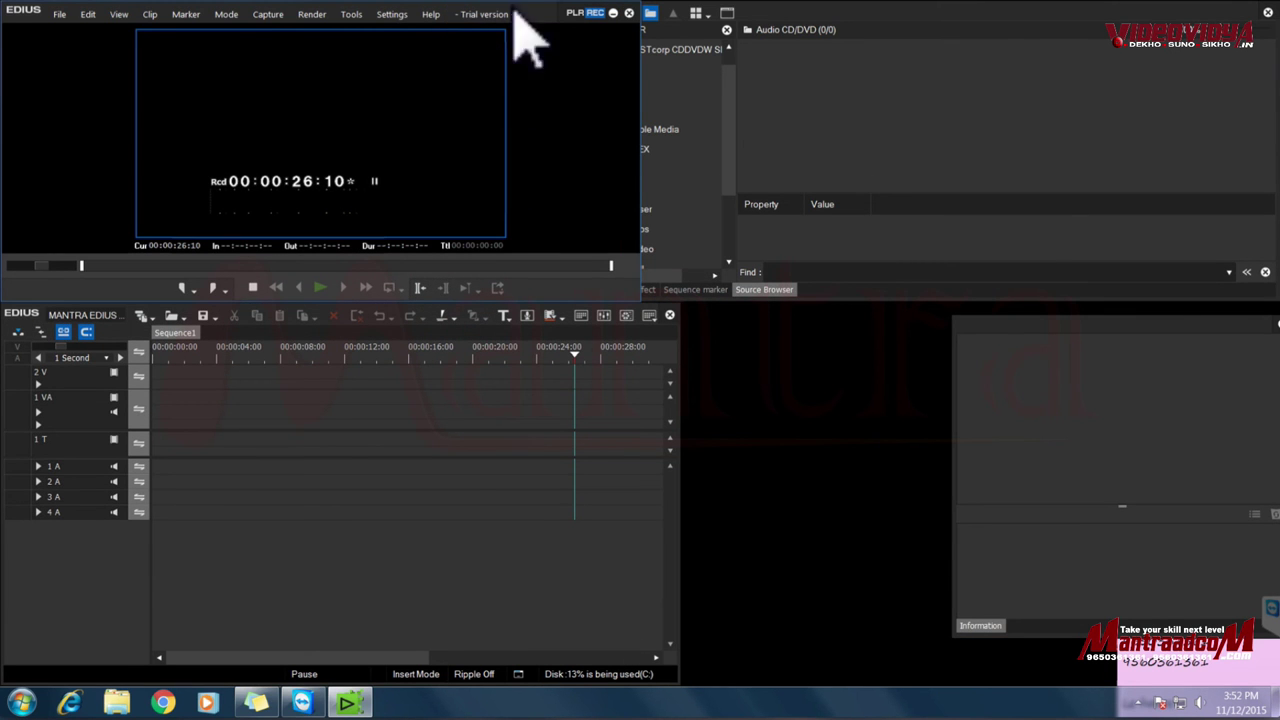
Step: Rearrange the workspace by moving the preview over the Source Browser, the Source Browser below it, and extending and shifting the timeline upward
{"action": "left_click_drag", "start_coordinate": [1080, 20], "coordinate": [1071, 57]}
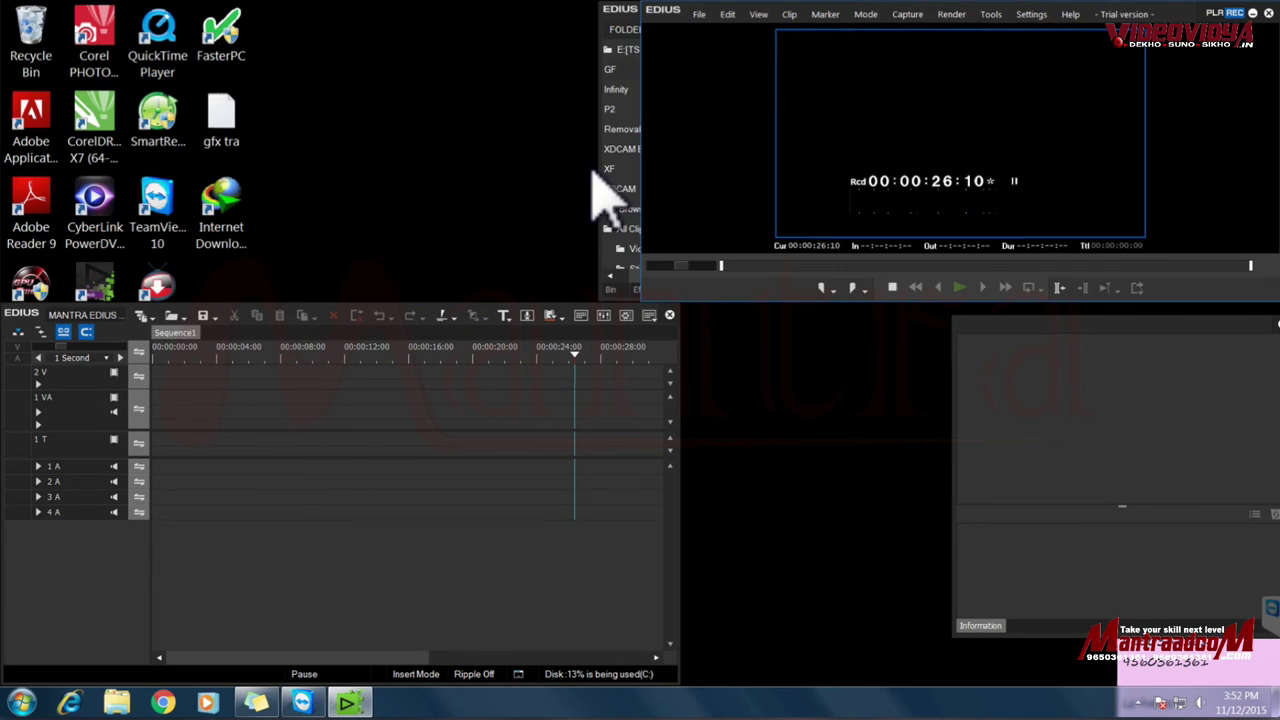
{"action": "left_click", "coordinate": [607, 293]}
{"action": "left_click_drag", "start_coordinate": [905, 22], "coordinate": [880, 377]}
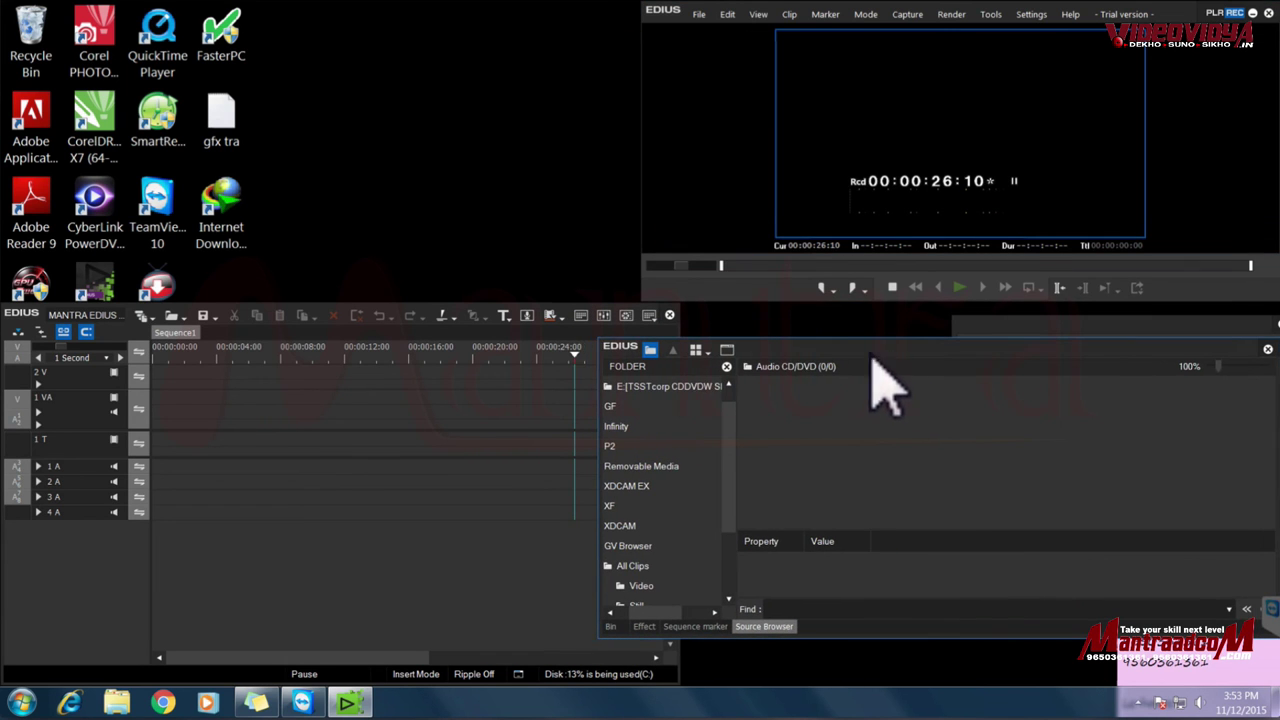
{"action": "left_click_drag", "start_coordinate": [569, 305], "coordinate": [576, 171]}
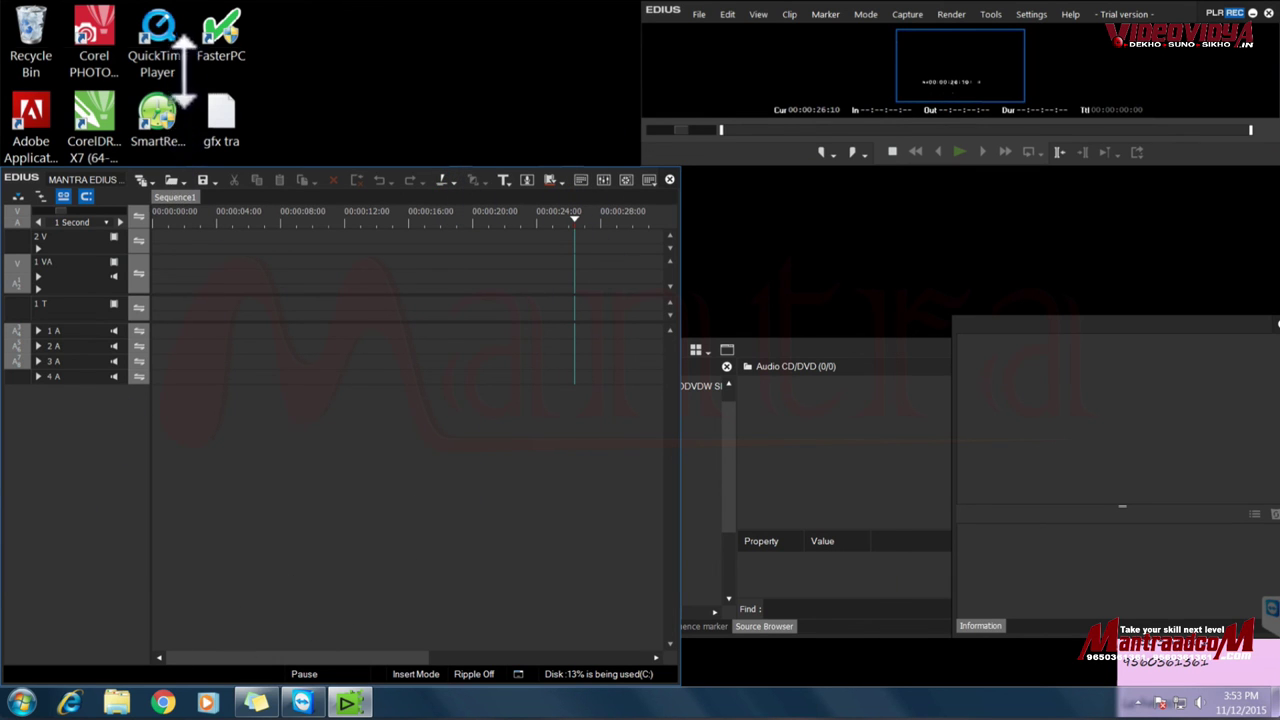
{"action": "double_click", "coordinate": [171, 165]}
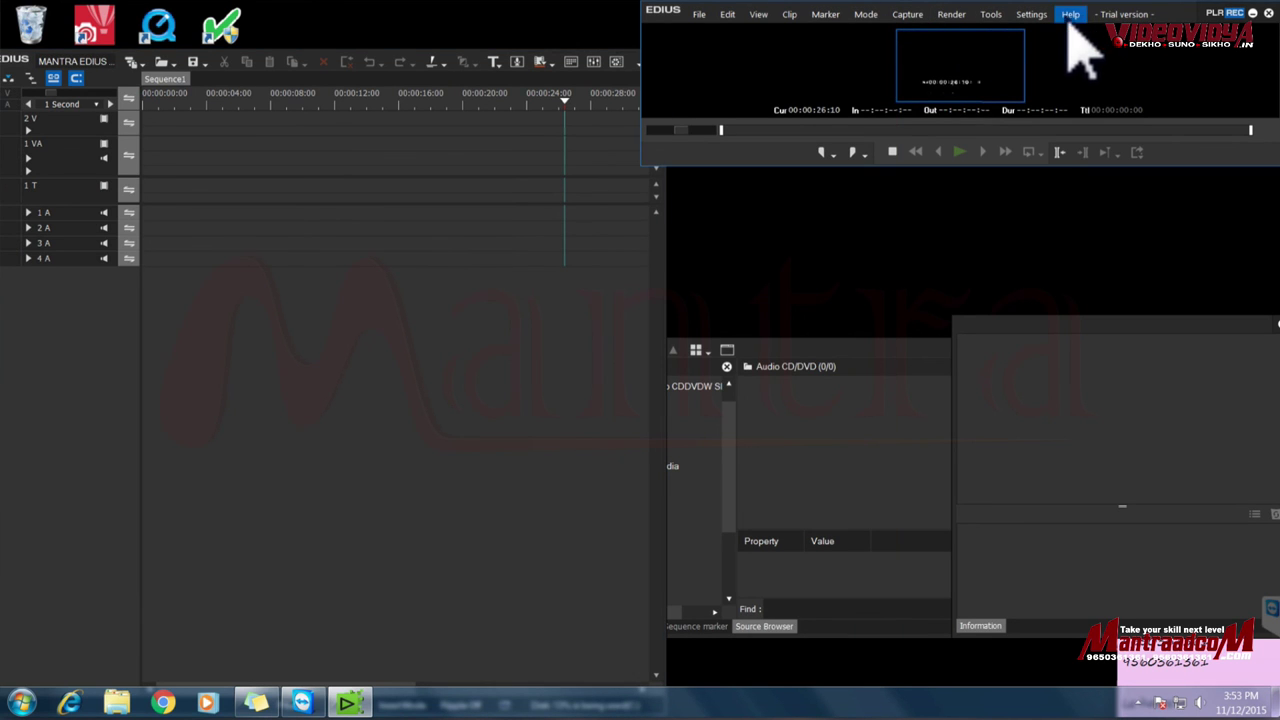
Step: Reset the window layout to Normal
{"action": "left_click", "coordinate": [758, 14]}
{"action": "mouse_move", "coordinate": [885, 266]}
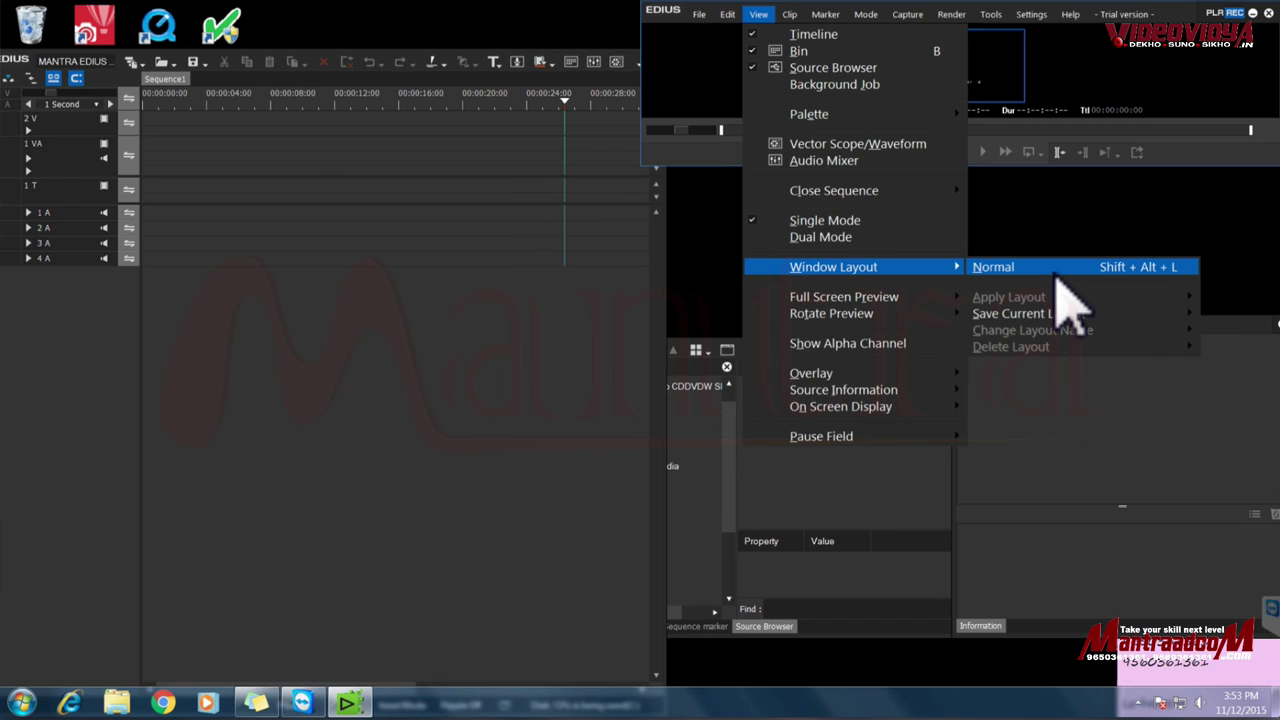
{"action": "left_click", "coordinate": [1060, 268]}
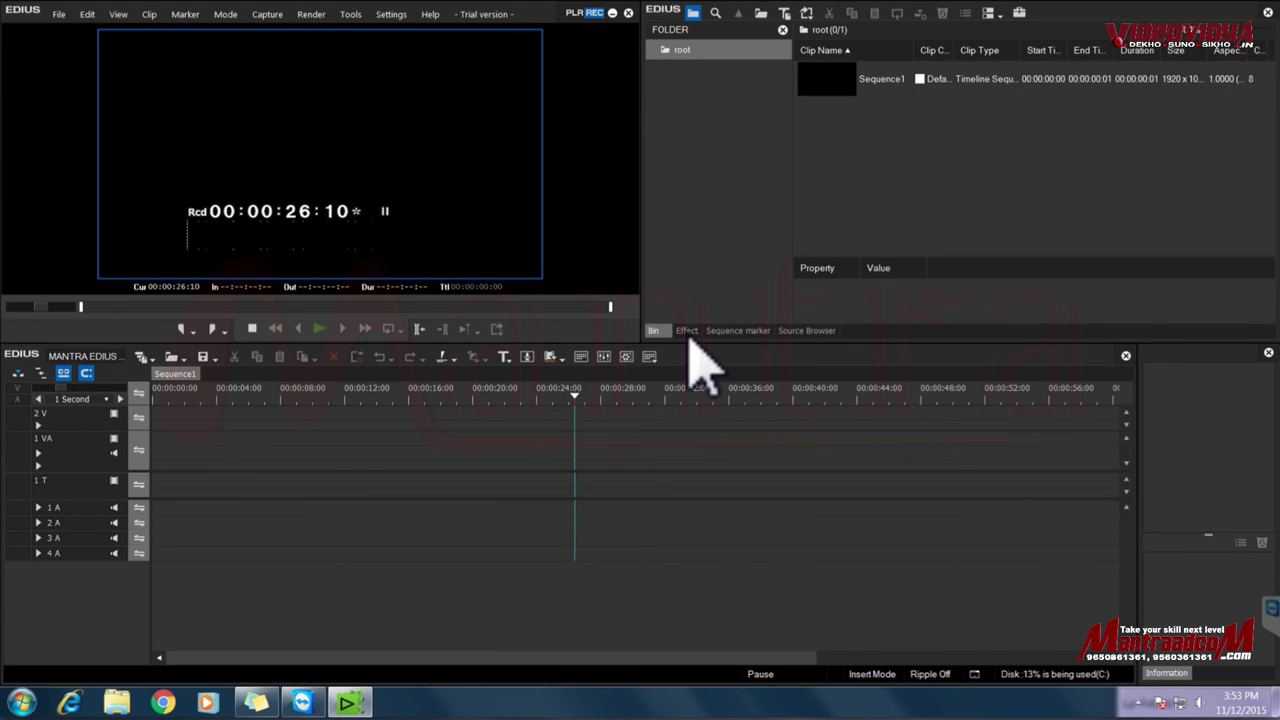